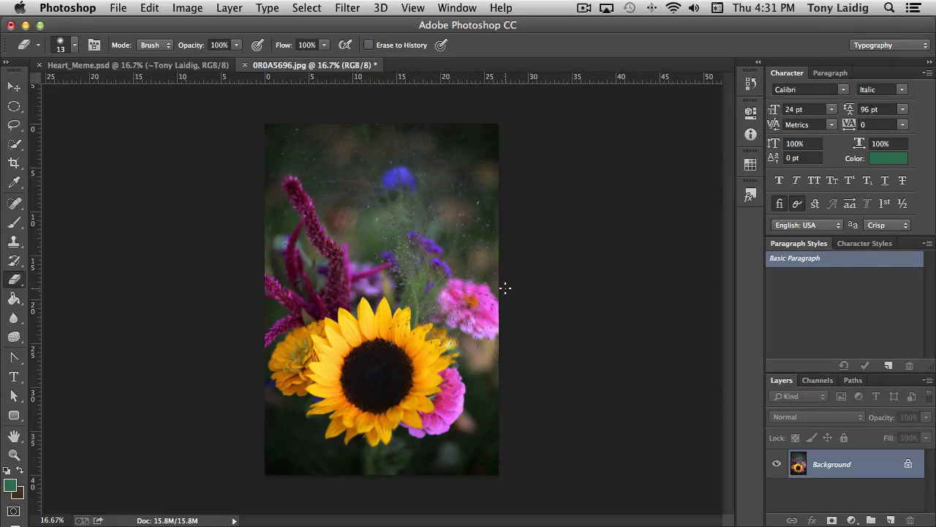
Select the whole sunflower, including all its yellow petals and dark centre, with the Quick Selection tool
key("super+equal")
key("super+equal")
key("super+equal")
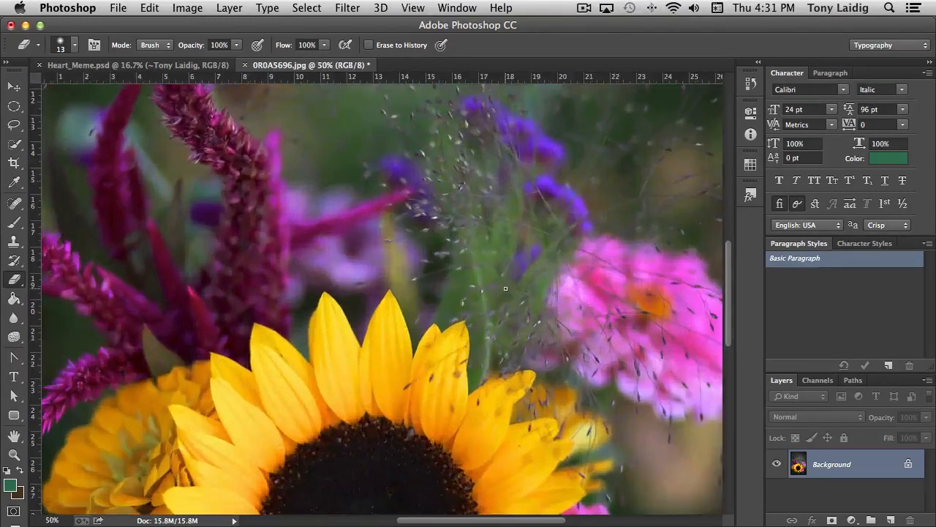
scroll(445, 334, "down", 5)
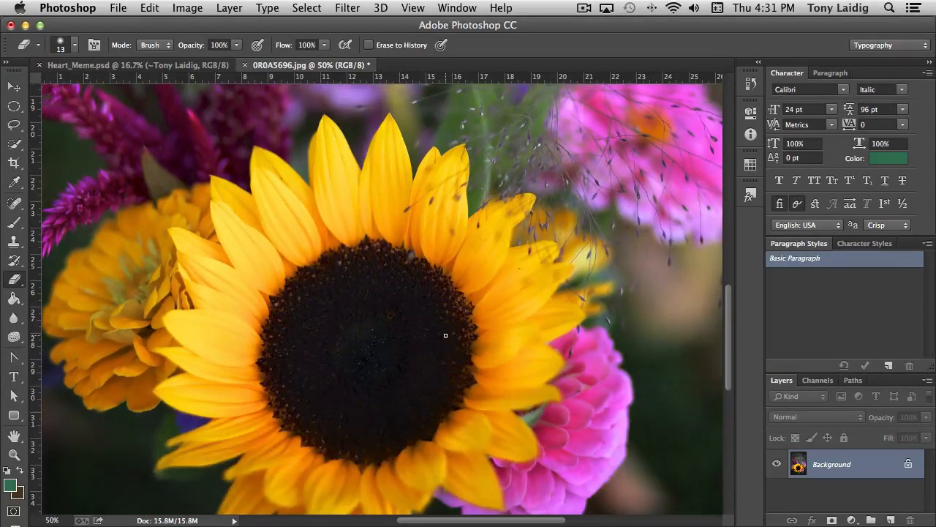
key("super+minus")
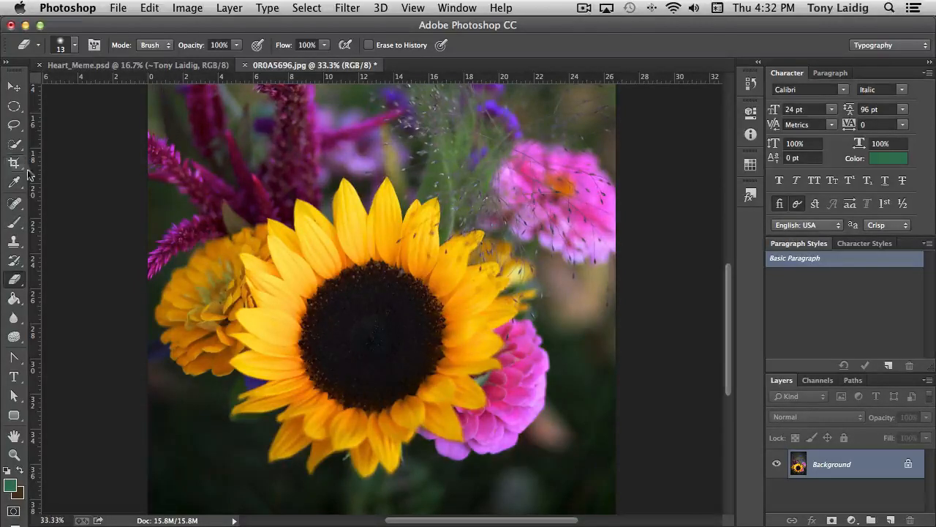
left_click(15, 146)
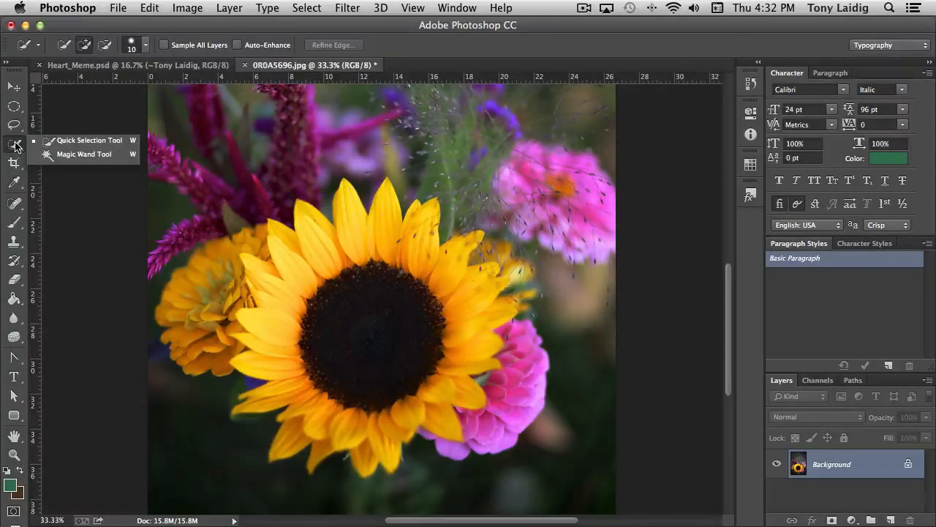
left_click(76, 140)
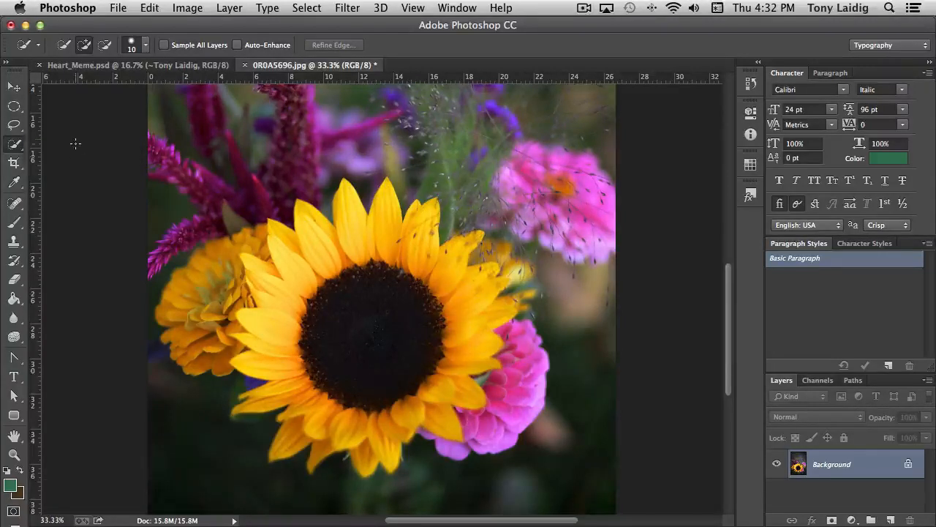
scroll(75, 142, "up", 2)
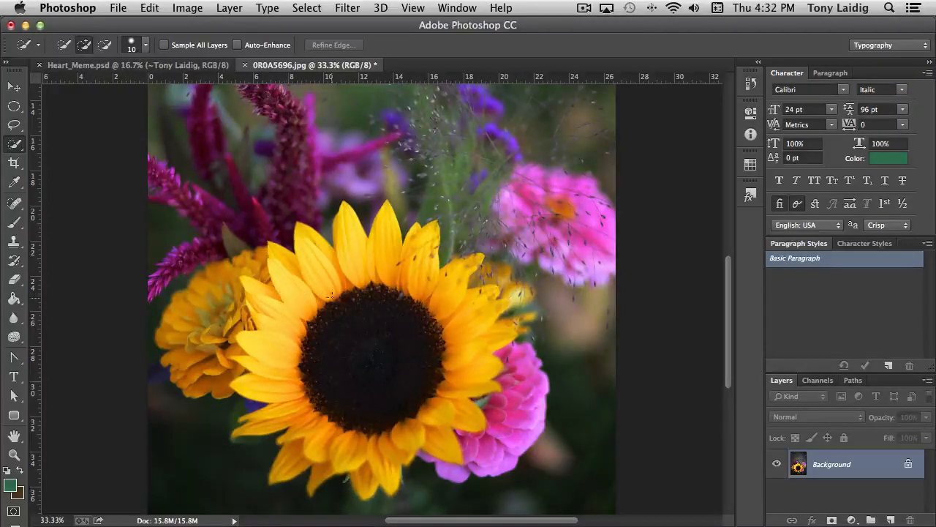
left_click_drag(334, 290, 330, 281)
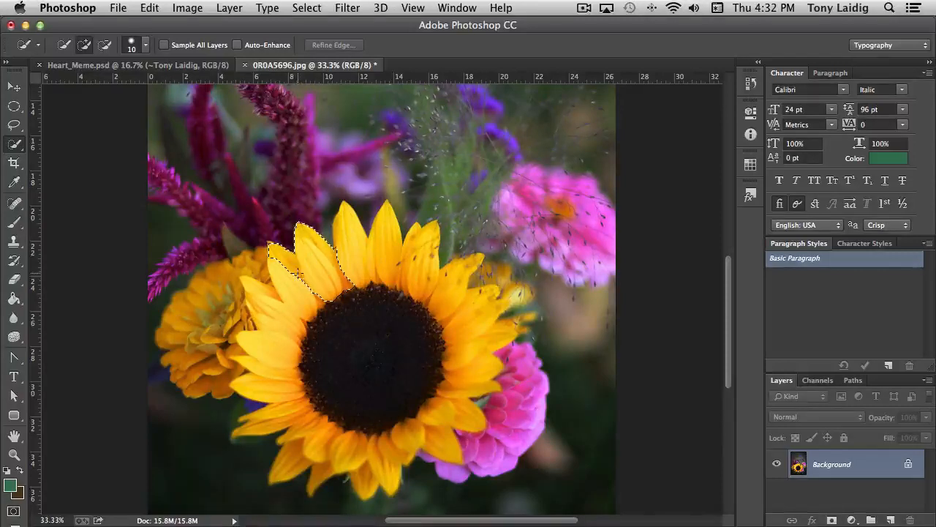
mouse_move(281, 265)
left_mouse_down()
mouse_move(296, 301)
mouse_move(286, 309)
mouse_move(287, 377)
mouse_move(302, 401)
mouse_move(382, 439)
mouse_move(437, 406)
left_mouse_up()
scroll(289, 348, "down", 1)
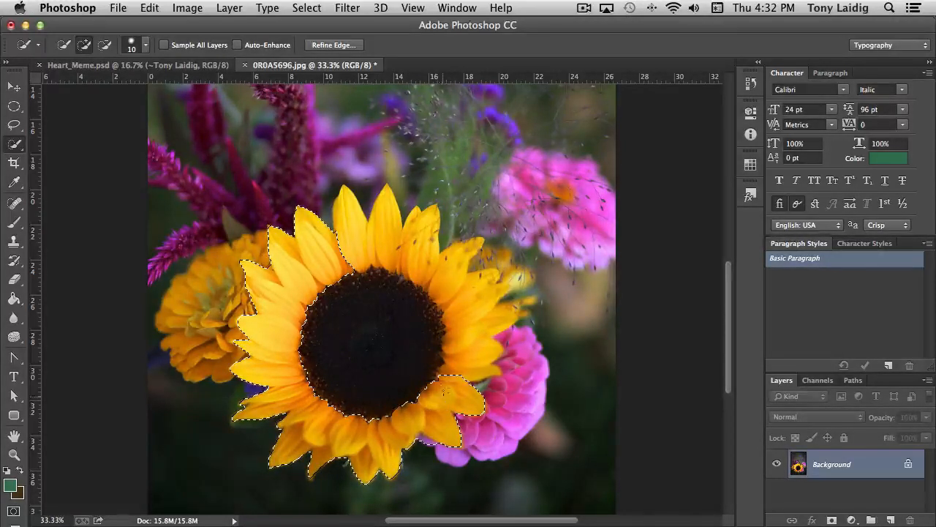
left_click_drag(455, 360, 467, 310)
scroll(462, 345, "up", 1)
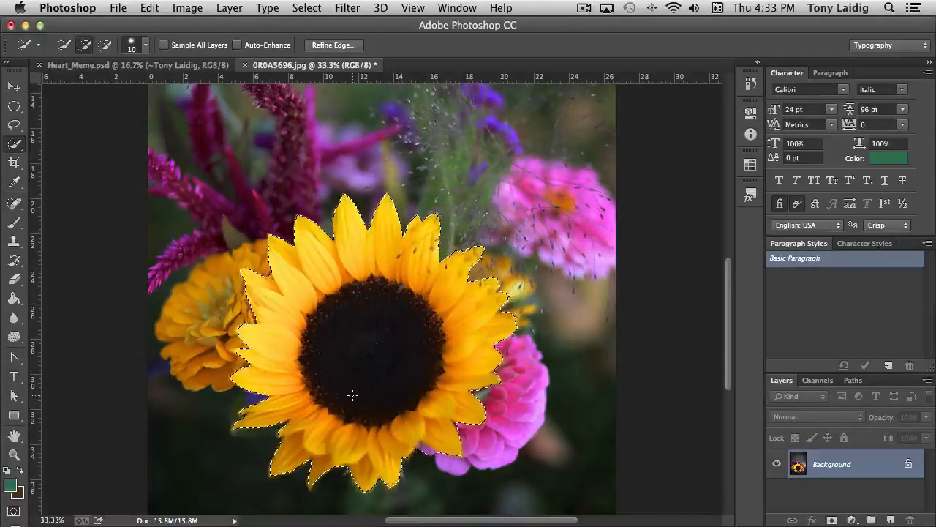
Inspect the selection edge around the sunflower's petals for missed petal tips and stray background areas
key("super+plus")
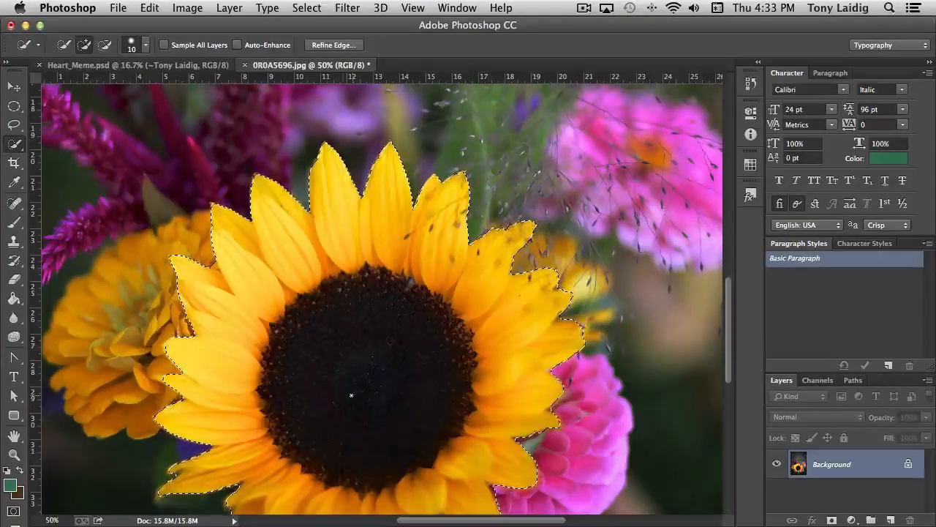
scroll(296, 339, "down", 3)
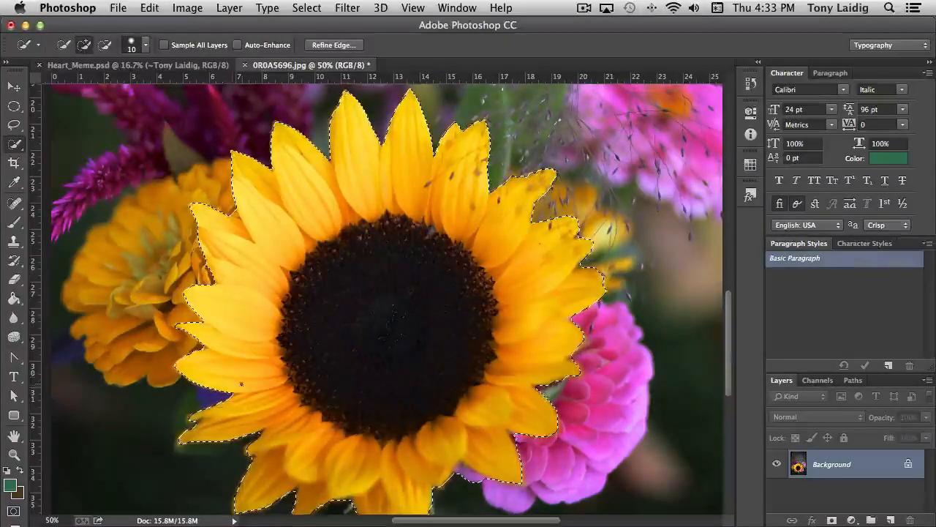
scroll(247, 384, "down", 3)
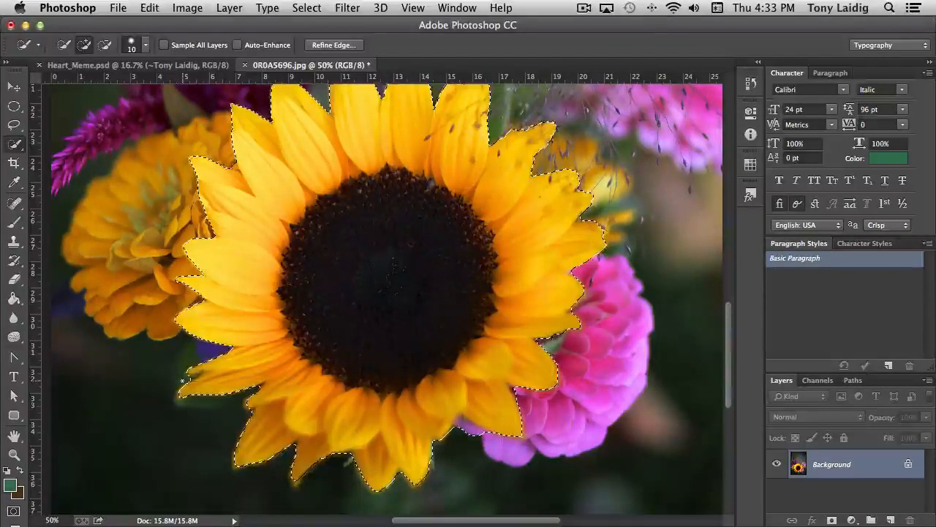
key("alt")
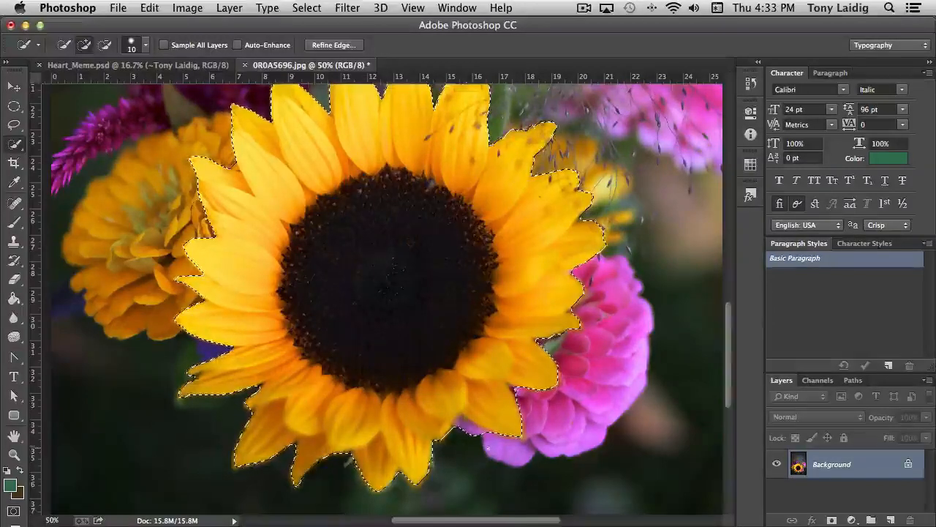
key("alt")
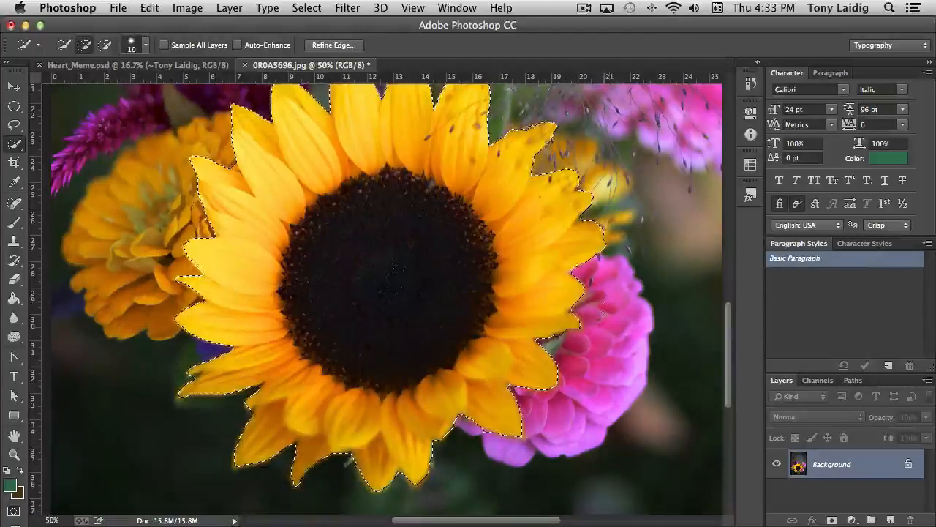
scroll(583, 274, "up", 4)
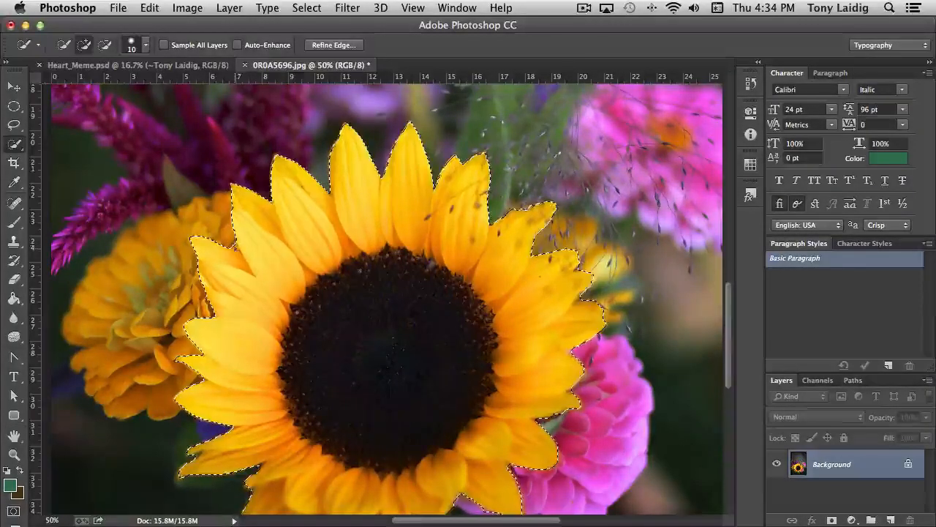
key("alt")
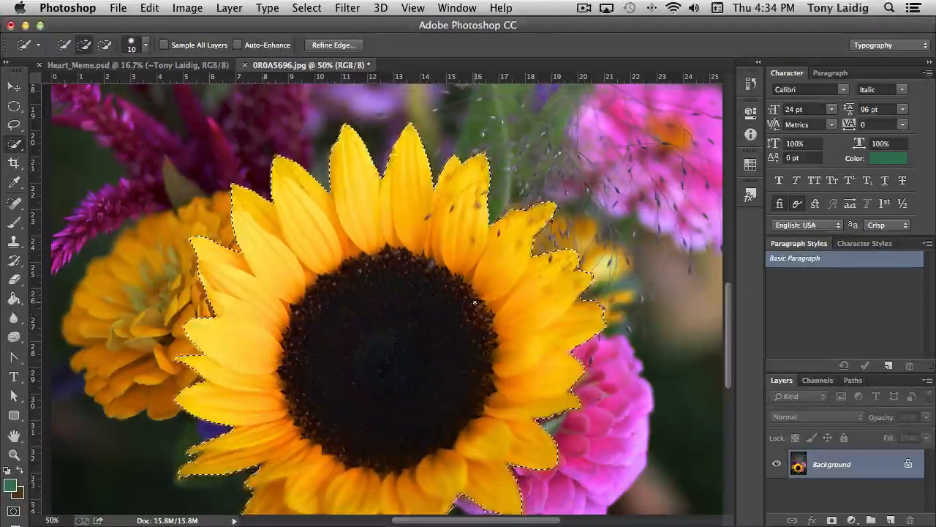
scroll(475, 302, "down", 2)
scroll(475, 302, "down", 5)
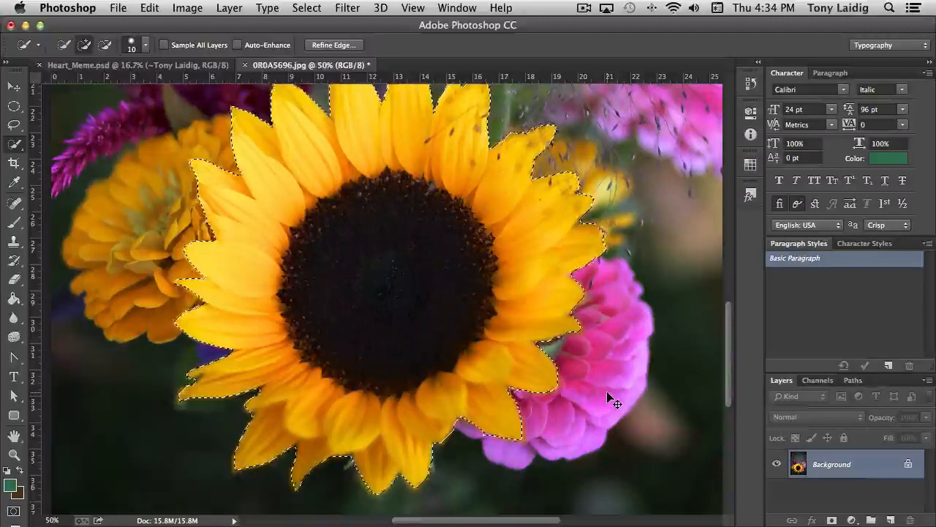
Copy the selected sunflower onto its own layer and hide the Background layer
key("super+c")
key("super+v")
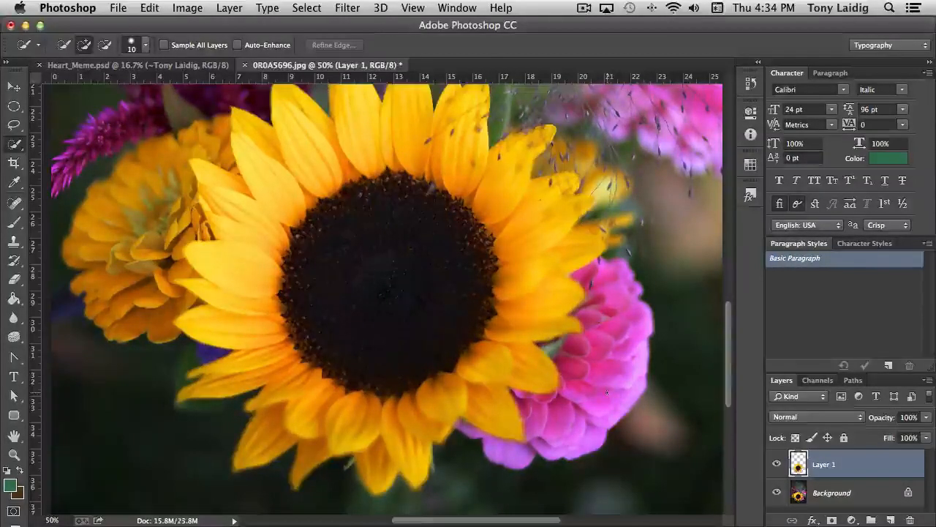
left_click(777, 493)
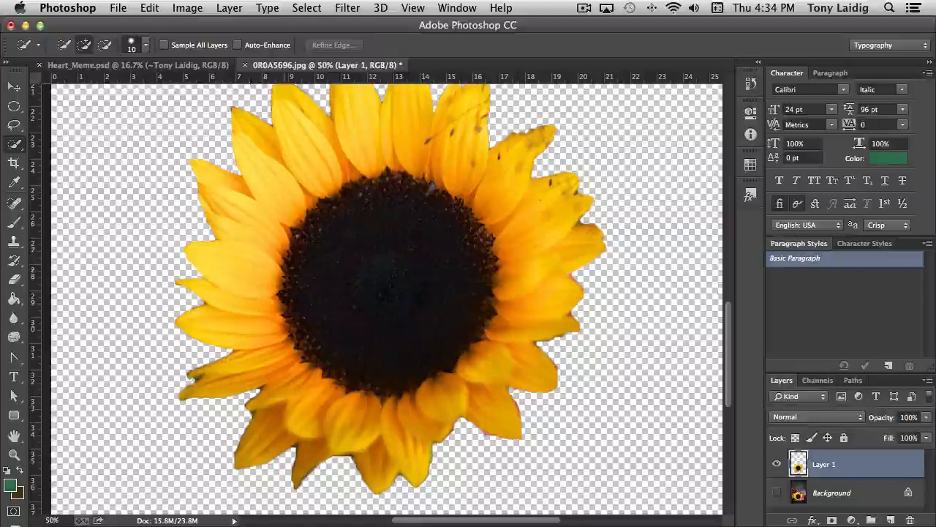
Add a layer mask to the sunflower layer and set the brush to 10 px with 0% hardness
left_click(14, 283)
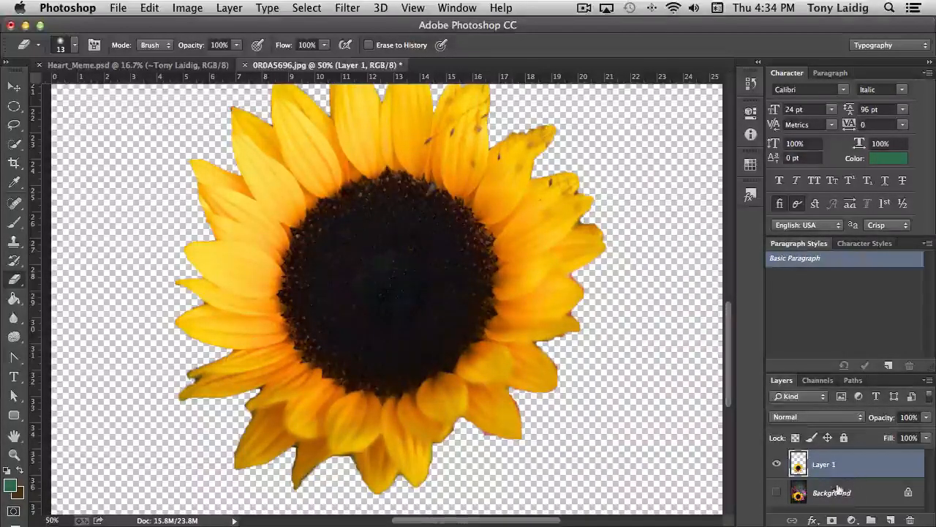
left_click(831, 520)
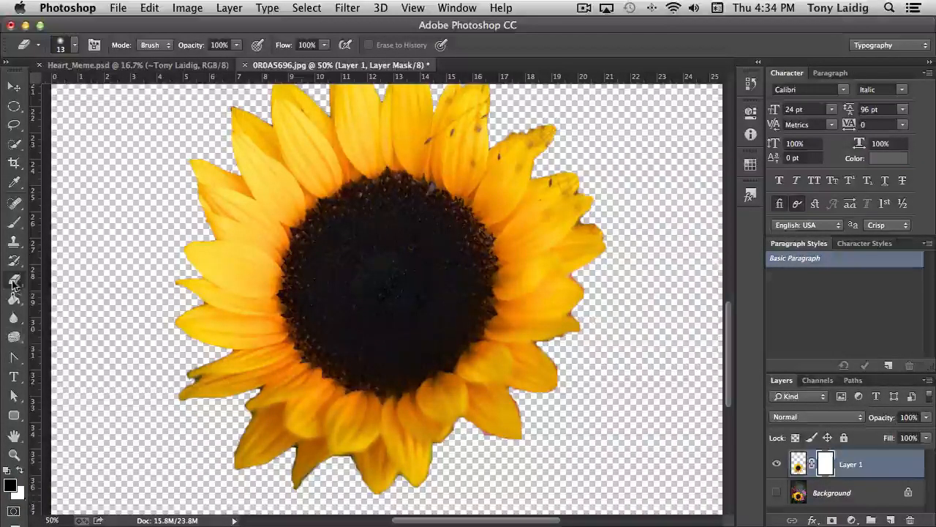
left_click(13, 222)
left_click(74, 45)
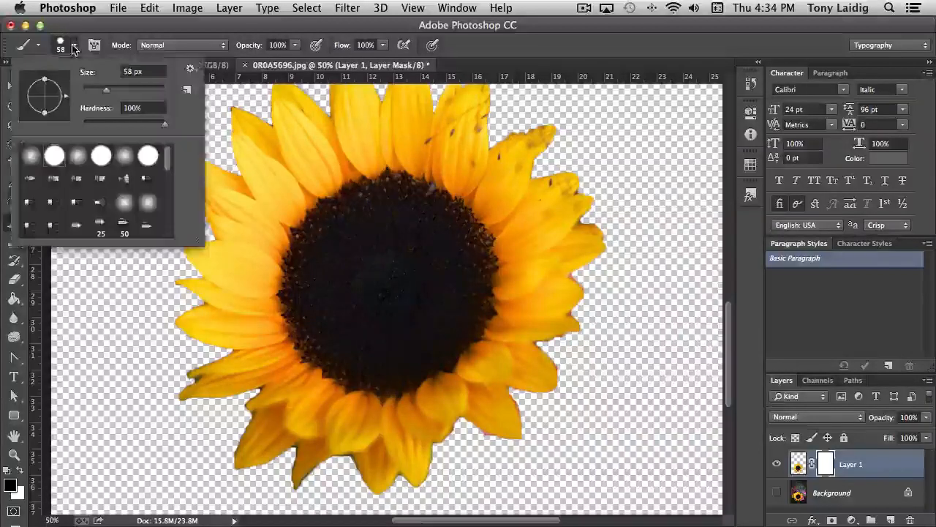
left_click_drag(106, 92, 86, 93)
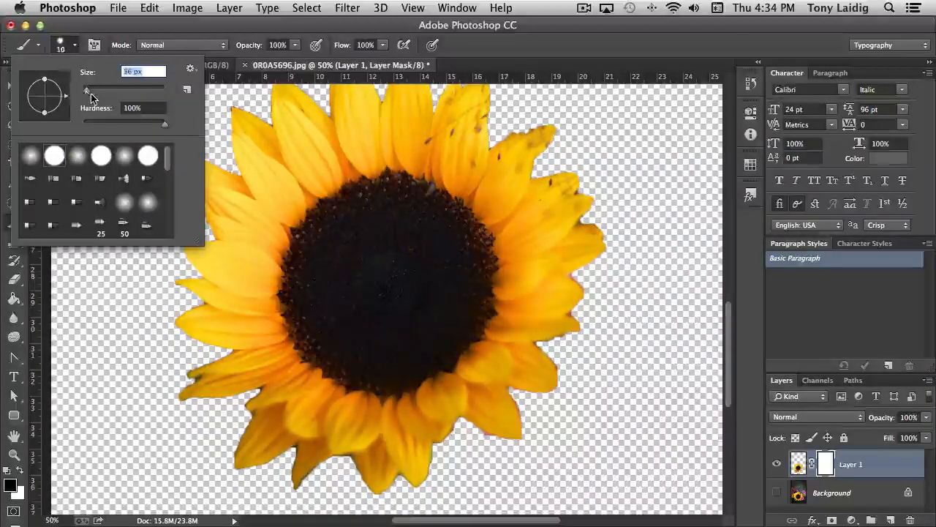
left_click_drag(164, 124, 75, 126)
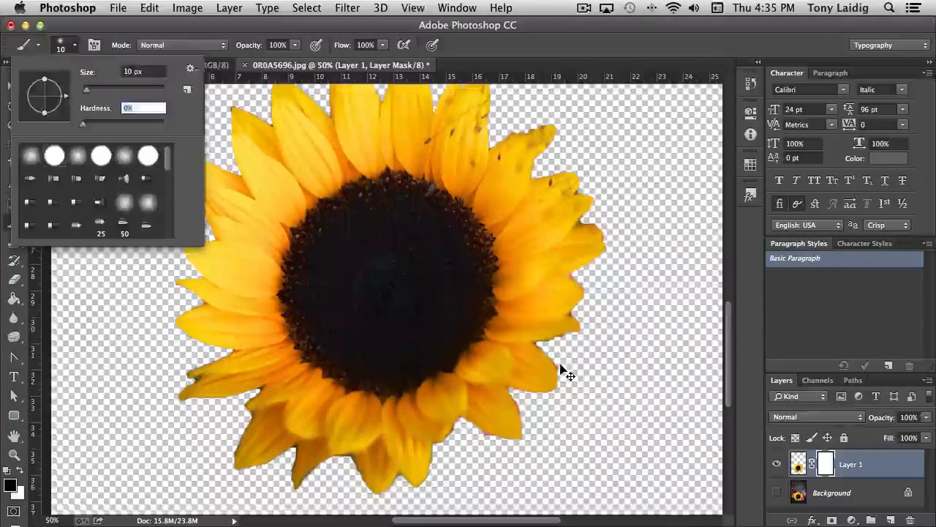
key("Return")
Paint black on the layer mask to trim the pink and dark fringes from the lower petals, switching to white to restore petal edges
key("super+equal")
left_click_drag(602, 380, 502, 326)
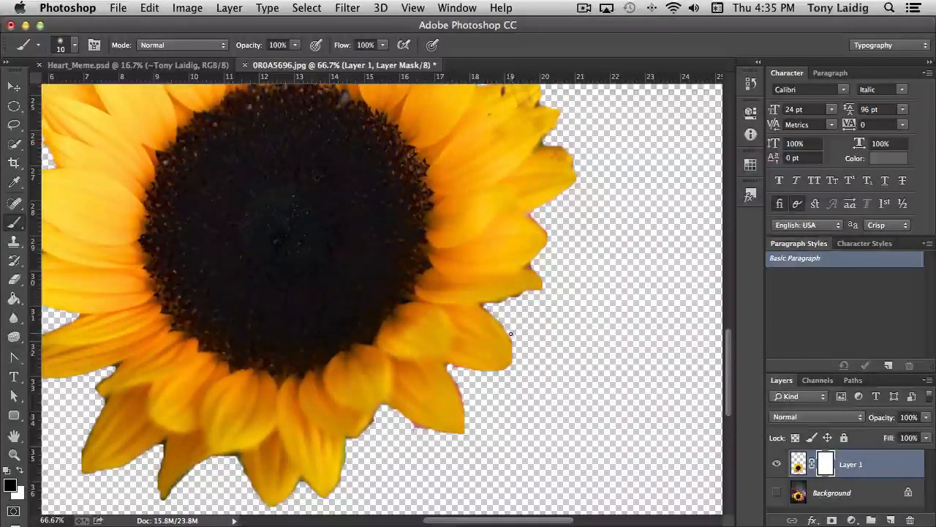
left_click_drag(513, 339, 461, 371)
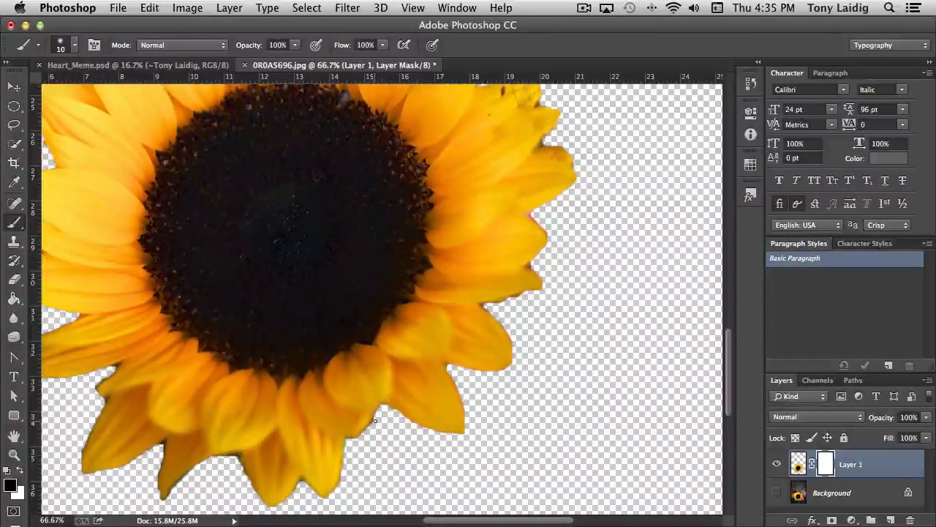
left_click_drag(375, 447, 483, 374)
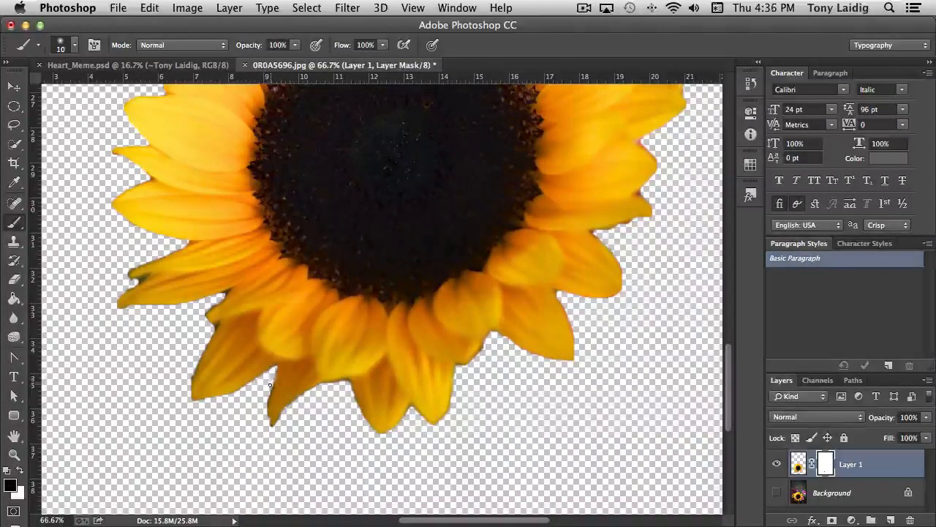
left_click_drag(267, 396, 269, 424)
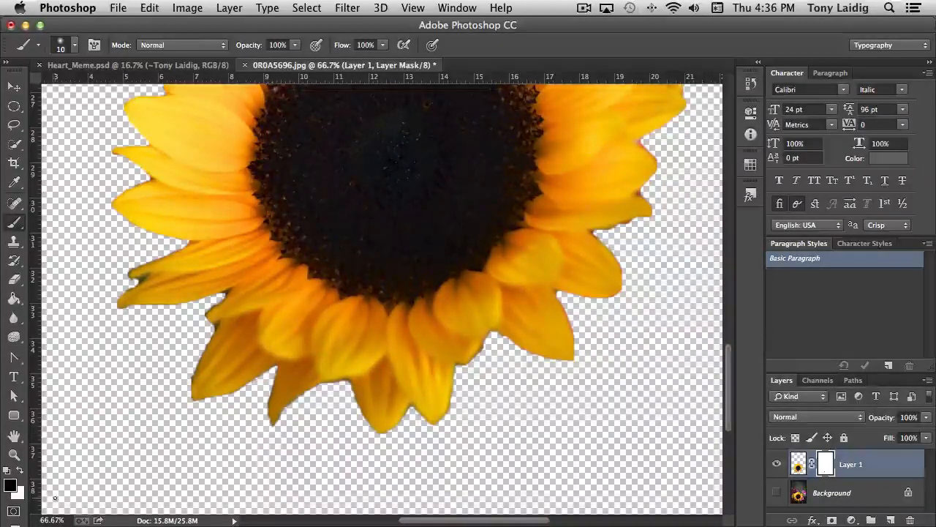
left_click(20, 471)
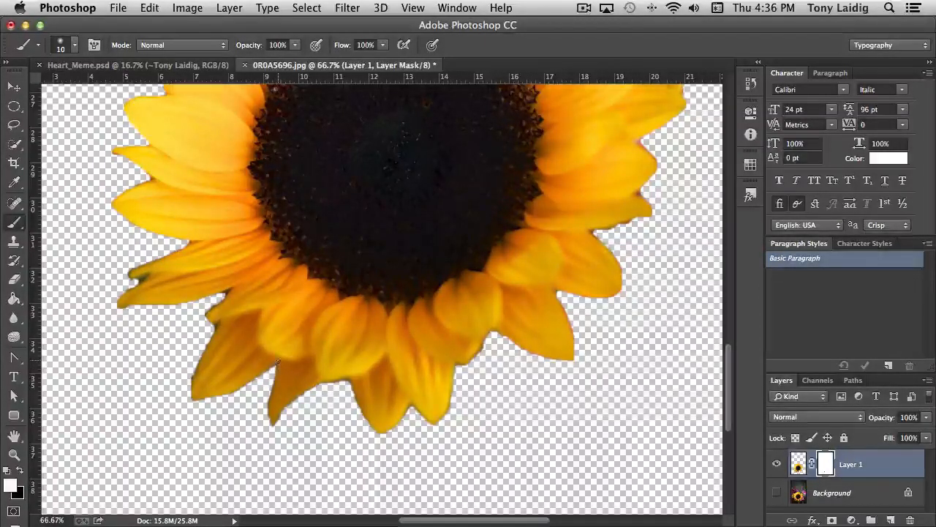
left_click(21, 471)
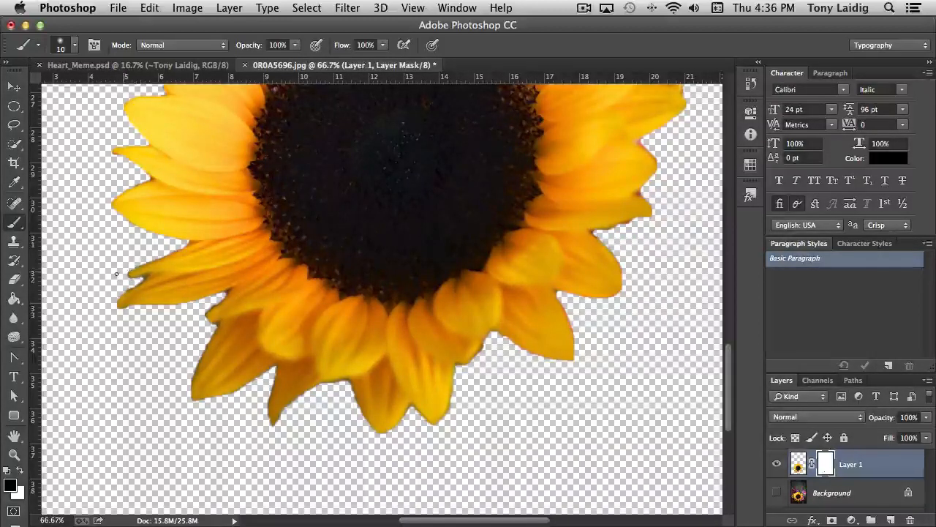
Paint black on the layer mask to trim leftover fringe around the sunflower's left petal tips, and switch the foreground color to white
left_click_drag(179, 233, 128, 311)
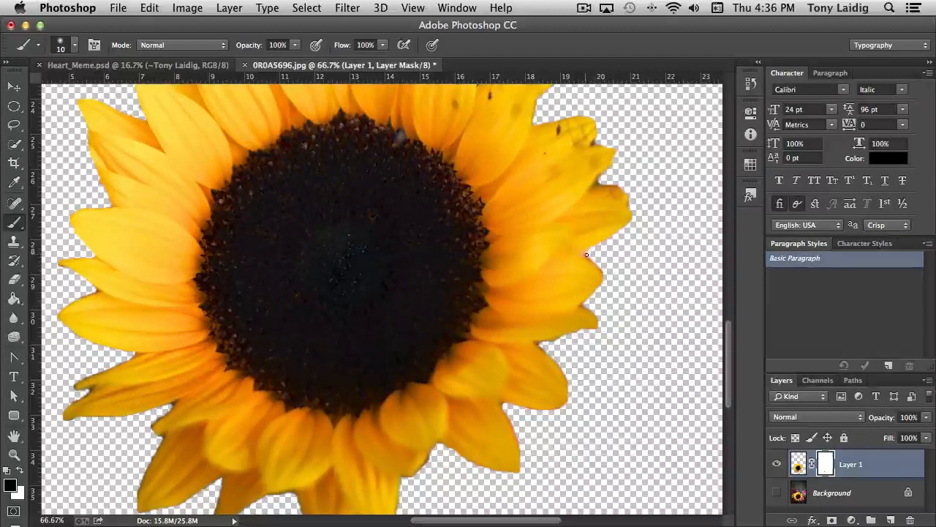
scroll(658, 254, "up", 5)
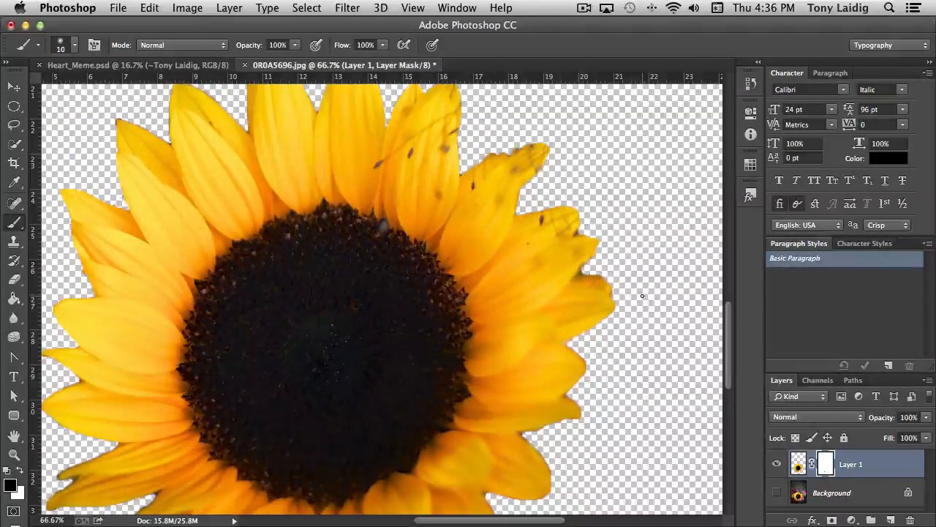
left_click_drag(501, 226, 527, 328)
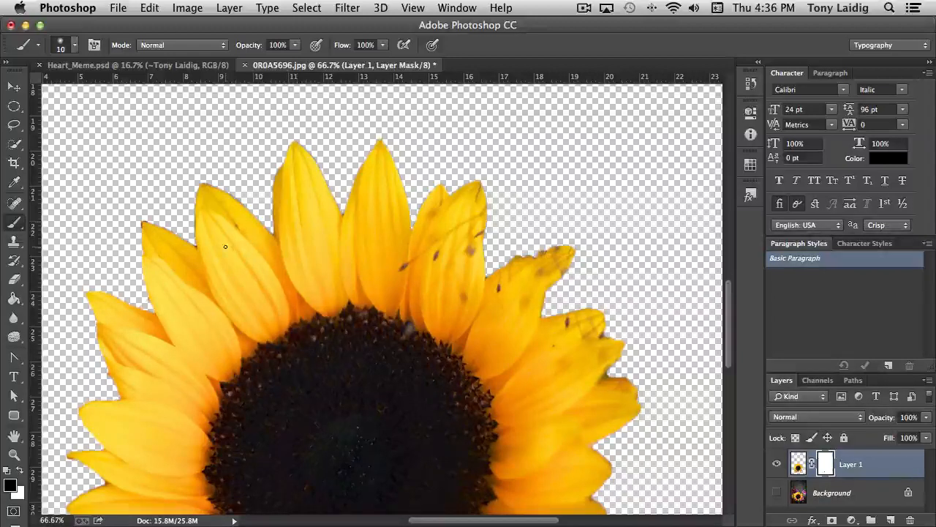
mouse_move(184, 314)
left_mouse_down()
mouse_move(316, 253)
mouse_move(313, 285)
left_mouse_up()
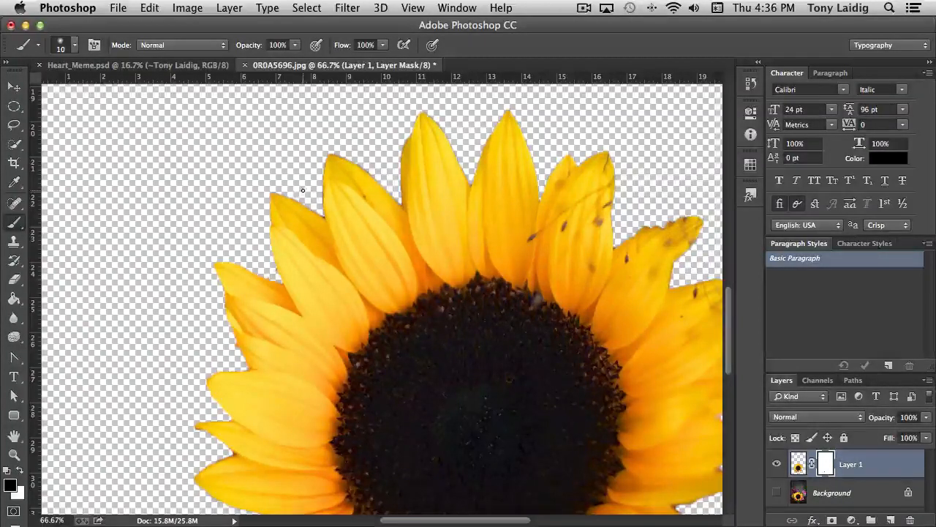
left_click_drag(418, 286, 410, 166)
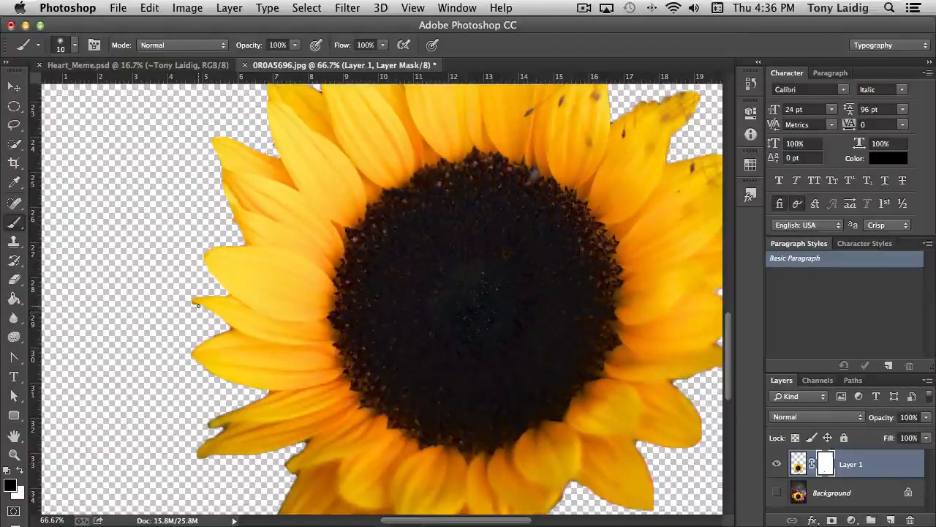
left_click_drag(198, 306, 176, 302)
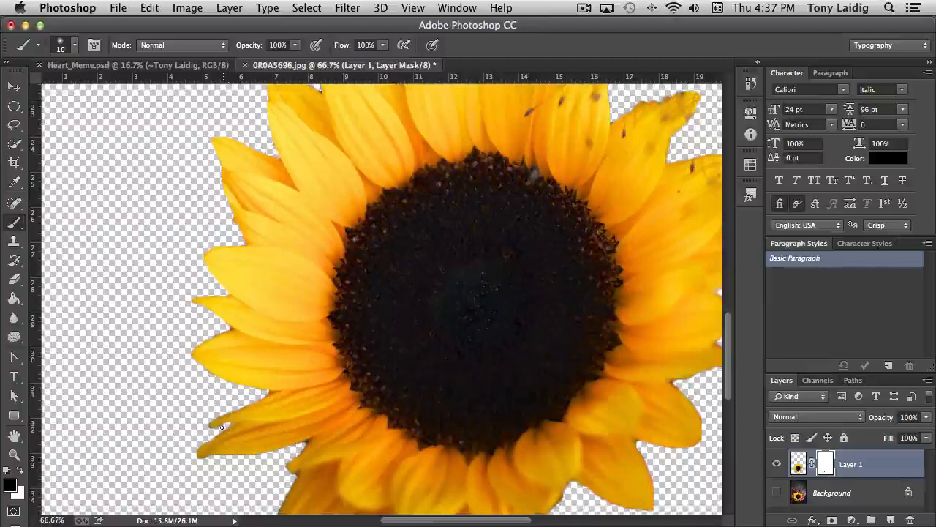
left_click(21, 476)
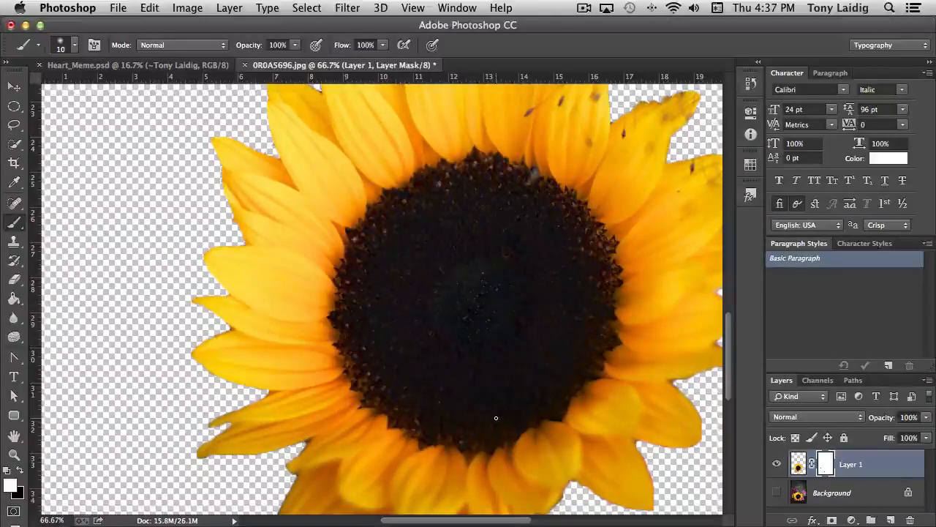
Remove the dark spots from the sunflower's upper-right petals on Layer 1's image with the Content-Aware Spot Healing Brush at size 16
left_click_drag(502, 296, 364, 409)
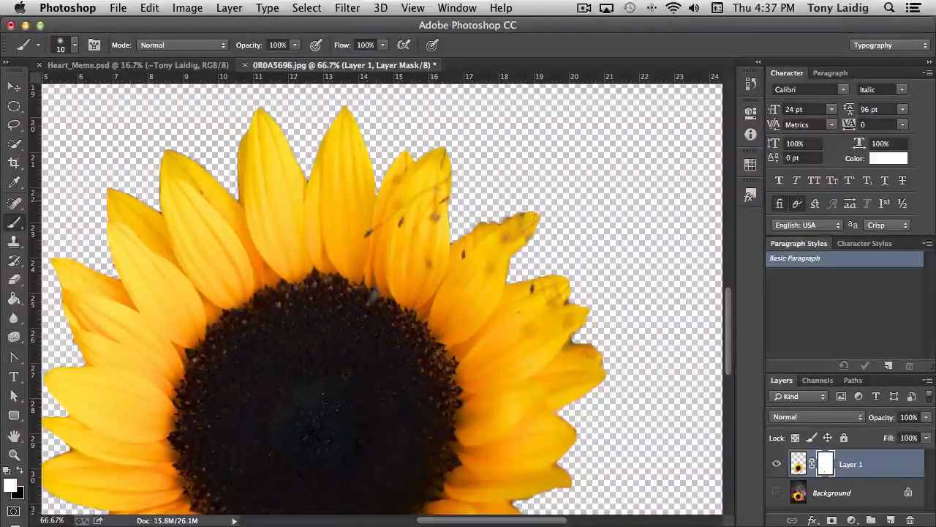
left_click(13, 202)
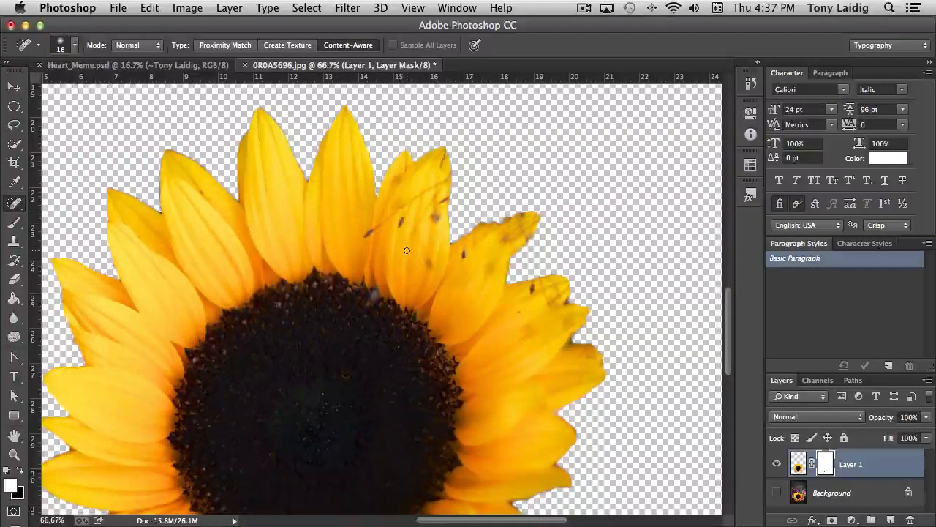
left_click(802, 466)
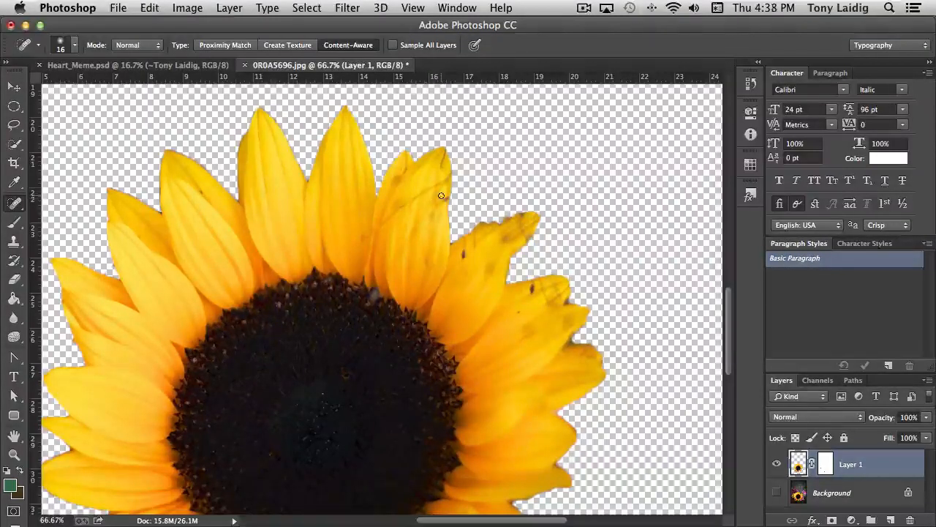
left_click(464, 255)
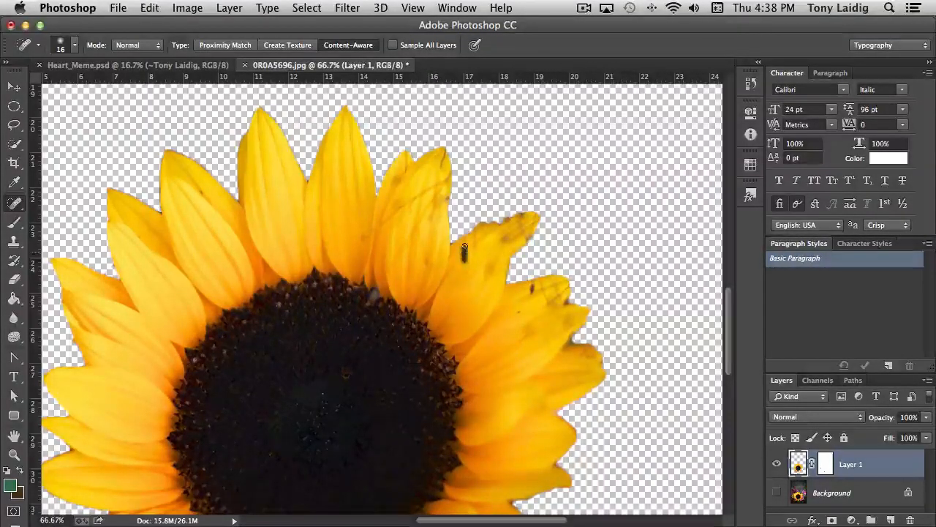
left_click(530, 292)
left_click(546, 293)
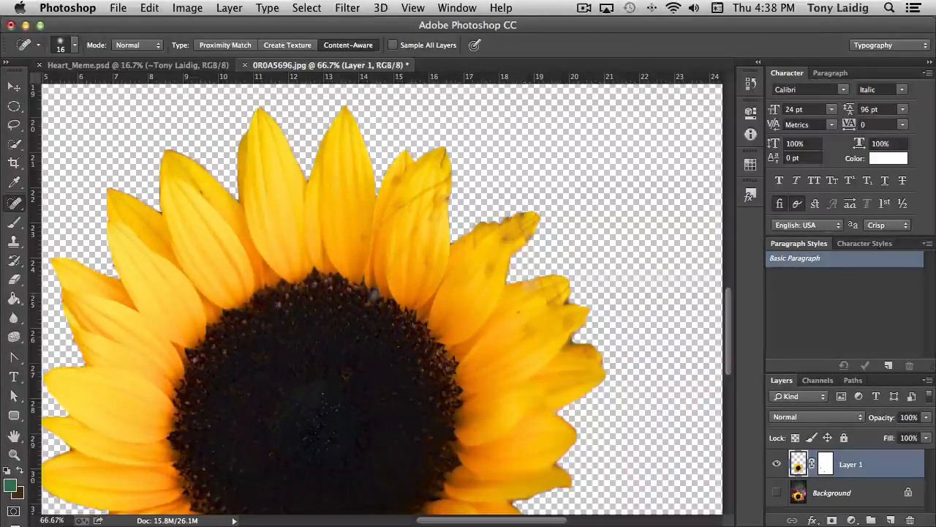
Heal the thin dark streaks and remaining blemishes across the spotted upper petal
left_click_drag(438, 183, 381, 228)
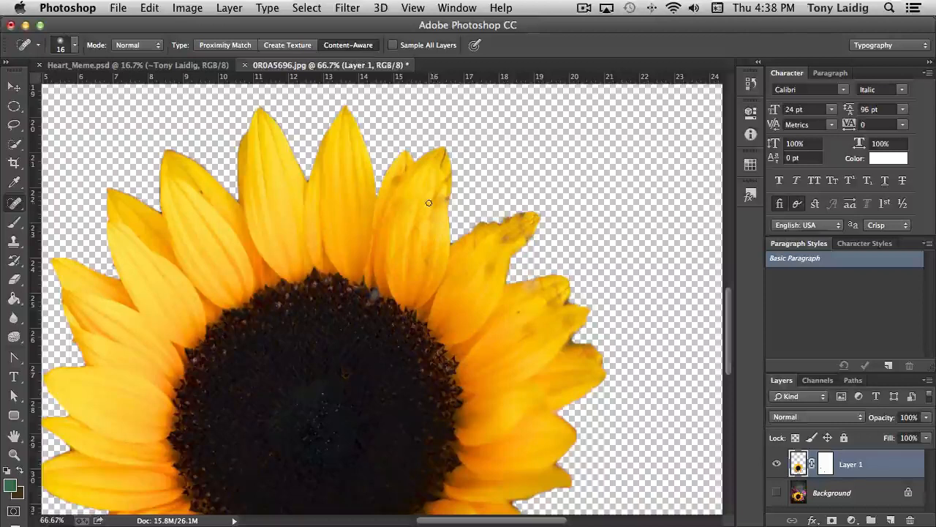
mouse_move(429, 203)
left_mouse_down()
mouse_move(395, 258)
mouse_move(427, 198)
left_mouse_up()
mouse_move(404, 246)
left_mouse_down()
mouse_move(399, 276)
mouse_move(402, 230)
mouse_move(427, 196)
left_mouse_up()
left_click_drag(401, 260, 400, 234)
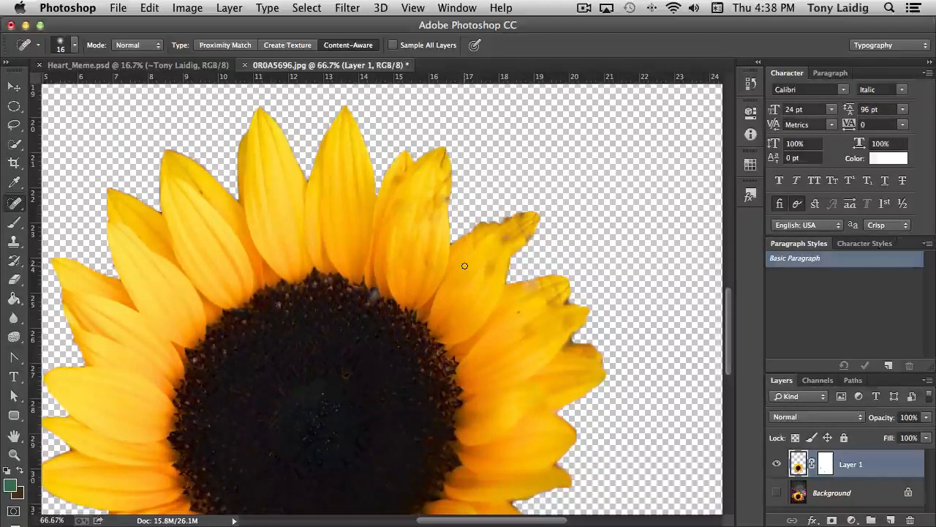
Show the Background layer again and desaturate it to grayscale behind the colored sunflower
key("super+minus")
key("super+minus")
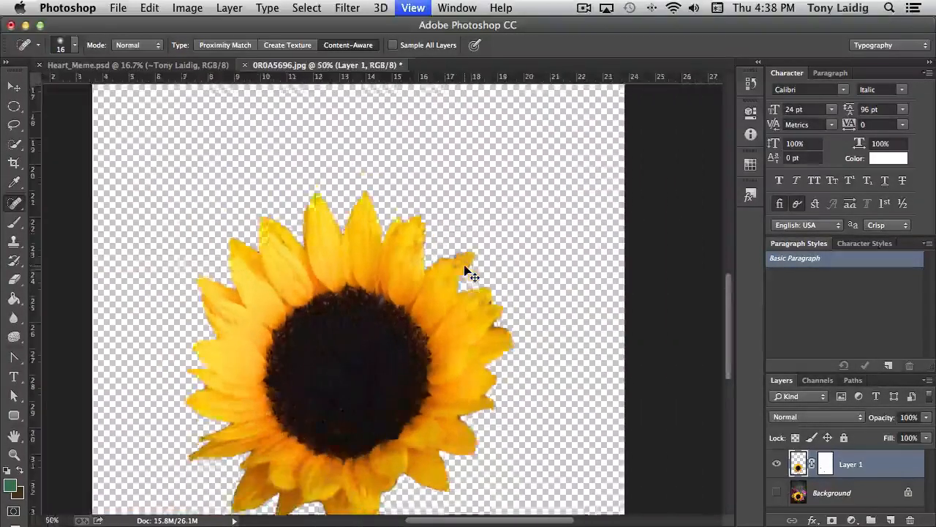
key("super+minus")
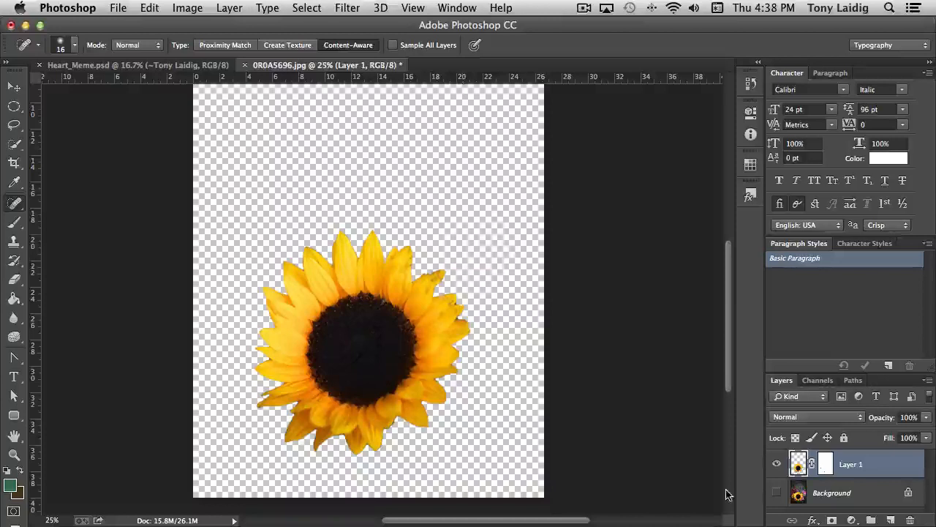
left_click(777, 492)
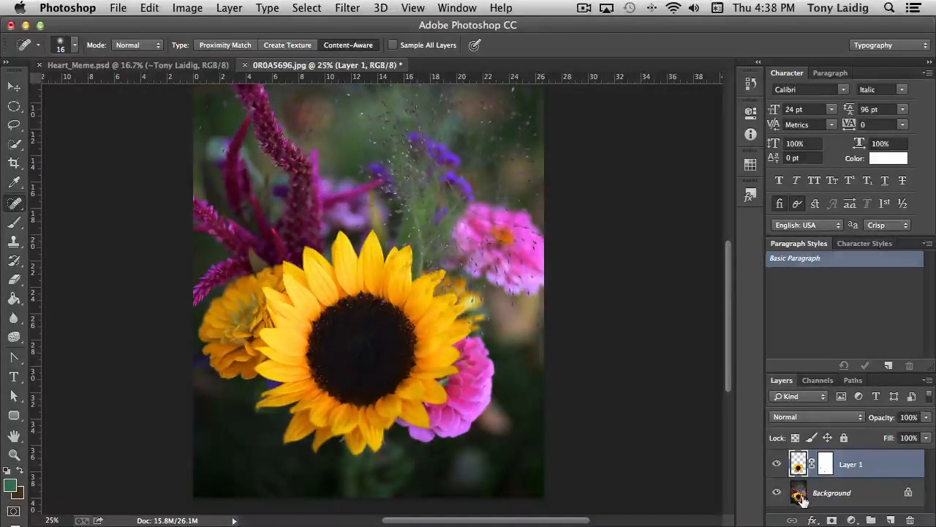
left_click(801, 496)
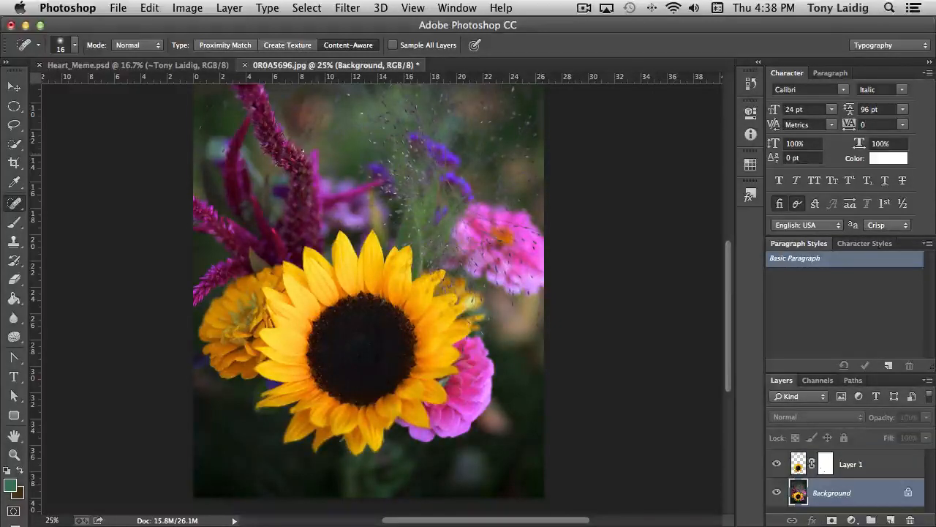
left_click(186, 8)
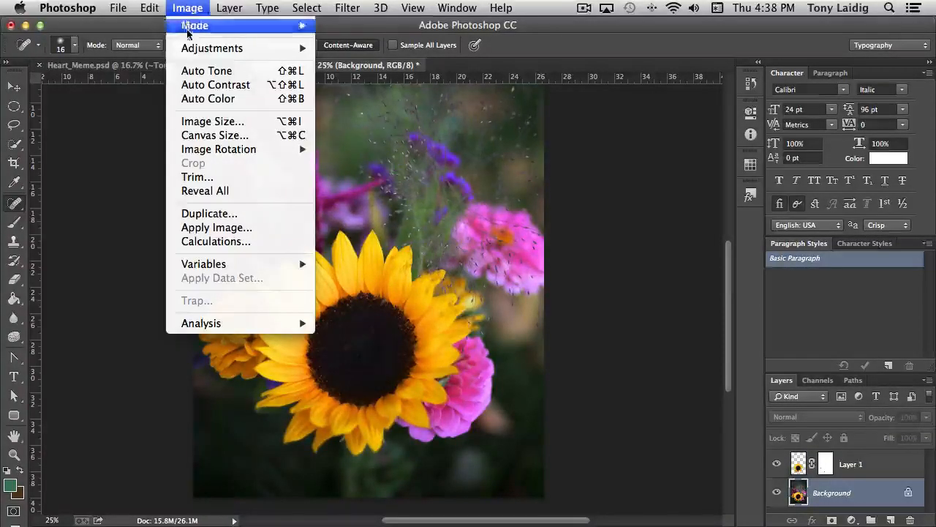
mouse_move(219, 48)
left_click(425, 337)
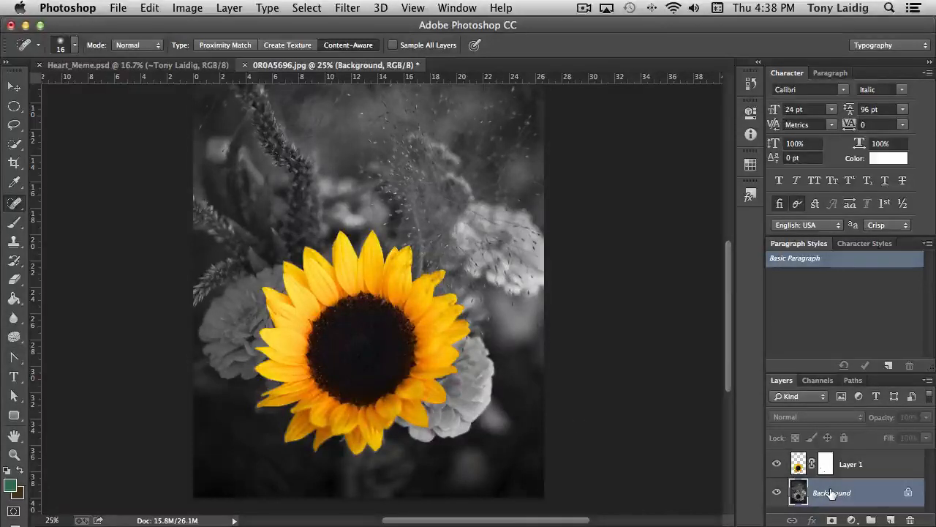
Apply Levels to the Background layer with the white input level at 231 and a fine-tuned midtone level
key("super+minus")
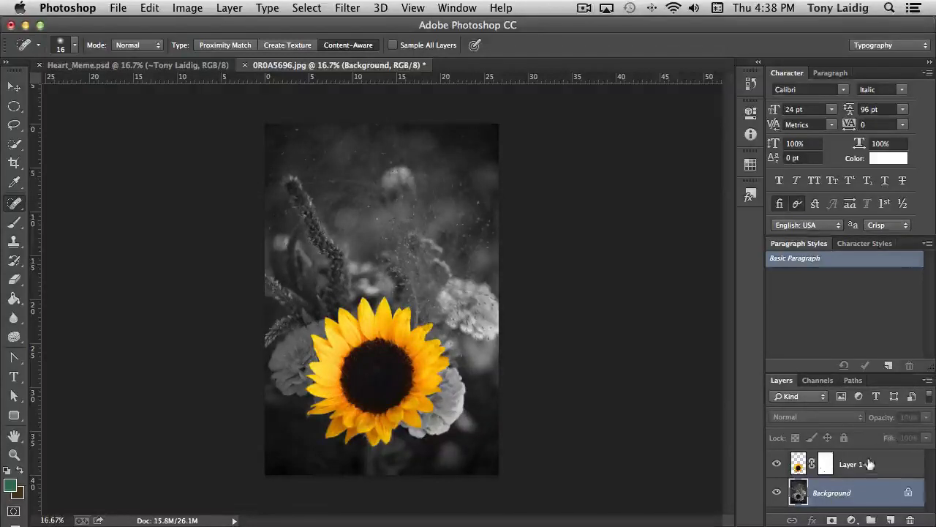
key("super+l")
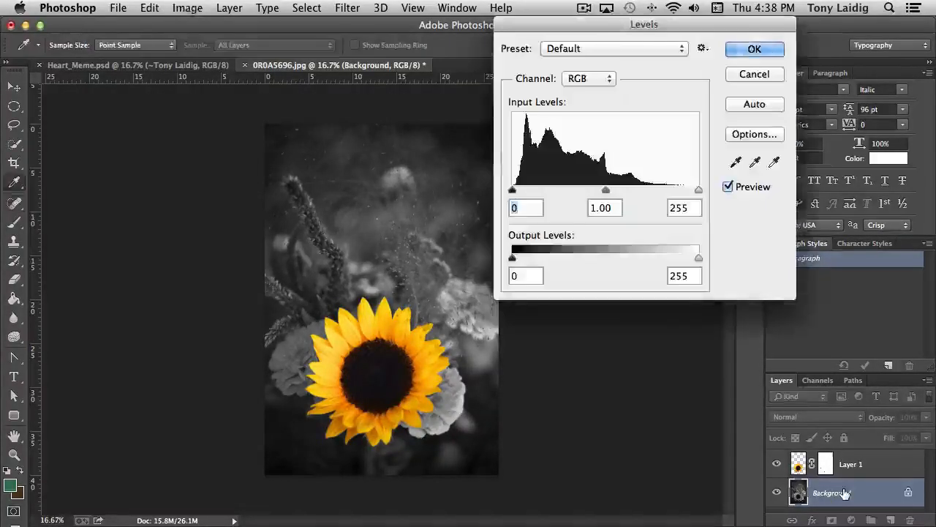
left_click_drag(606, 193, 613, 193)
left_click_drag(697, 191, 681, 192)
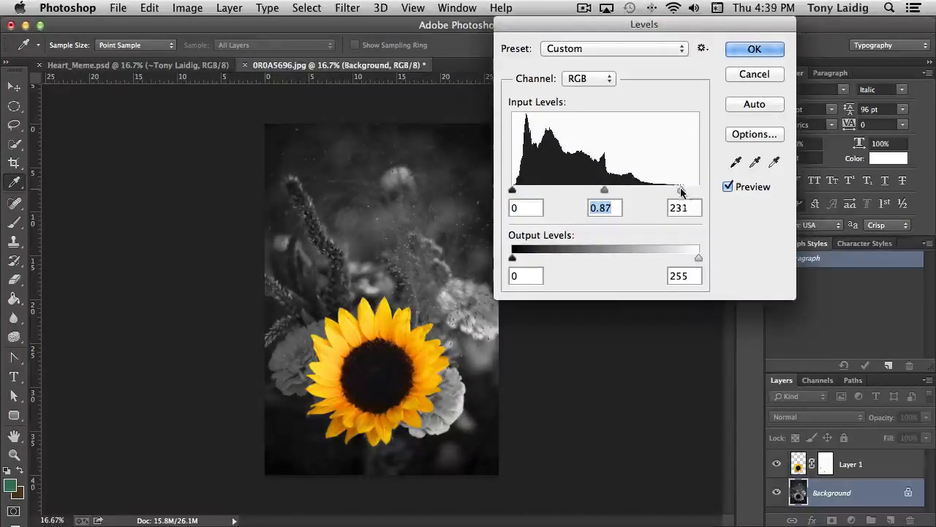
left_click_drag(607, 191, 601, 193)
left_click(755, 50)
key("j")
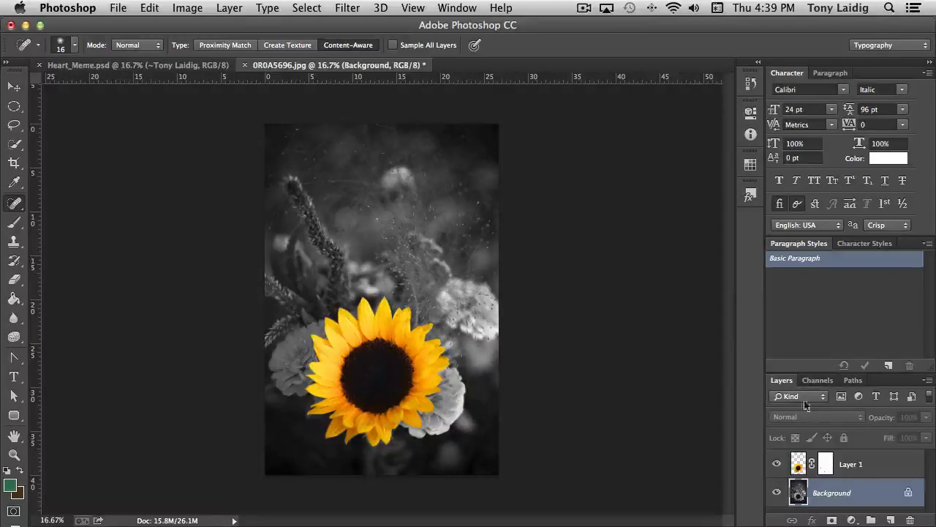
Add a new layer directly above the Background and fill it with the green foreground color
left_click(892, 520)
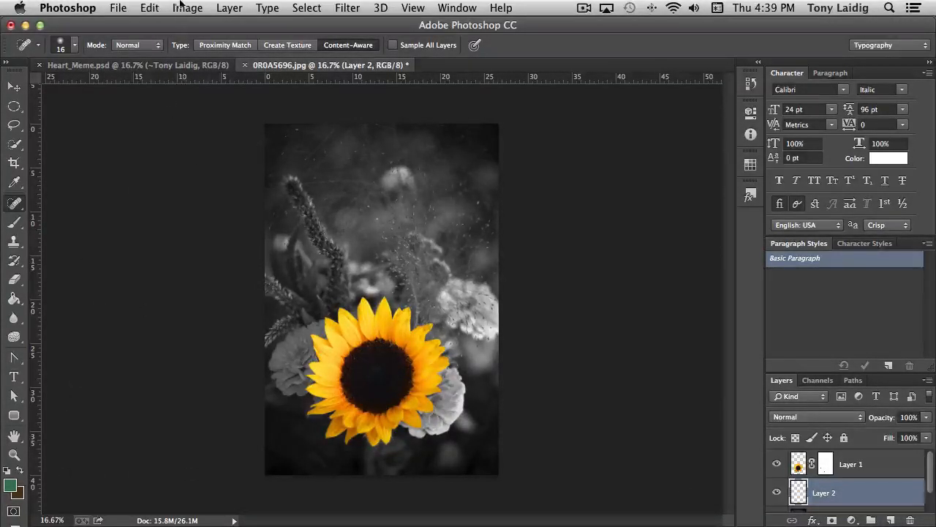
left_click(152, 10)
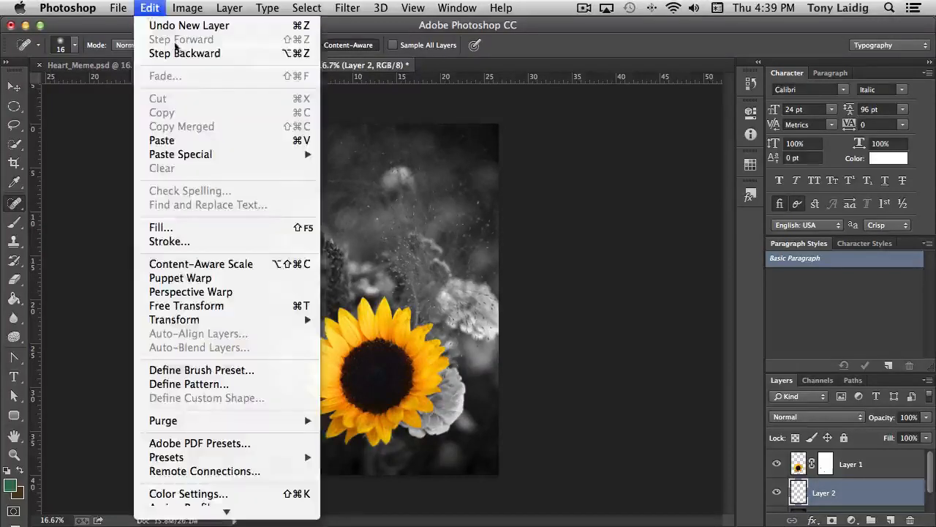
left_click(190, 229)
left_click(556, 146)
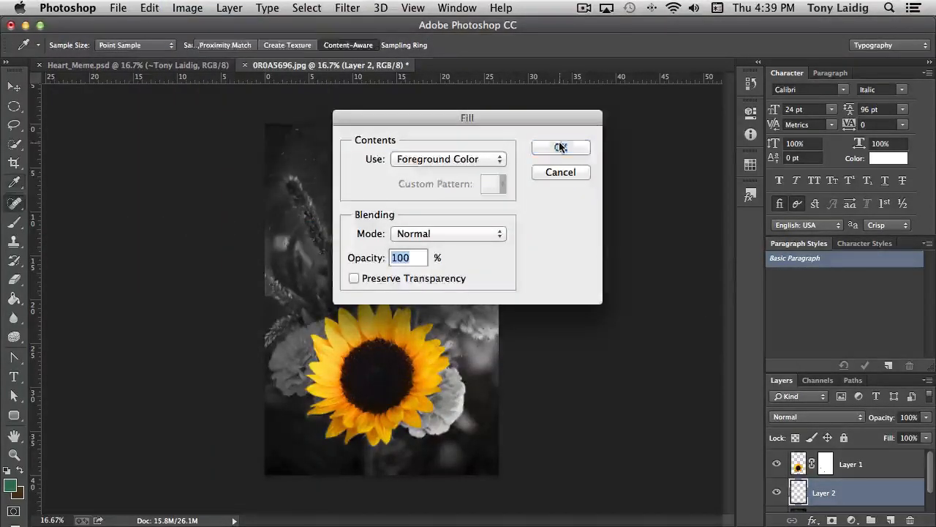
Set the green fill layer's blend mode to Color and its opacity to 20%
left_click(815, 417)
scroll(828, 438, "down", 5)
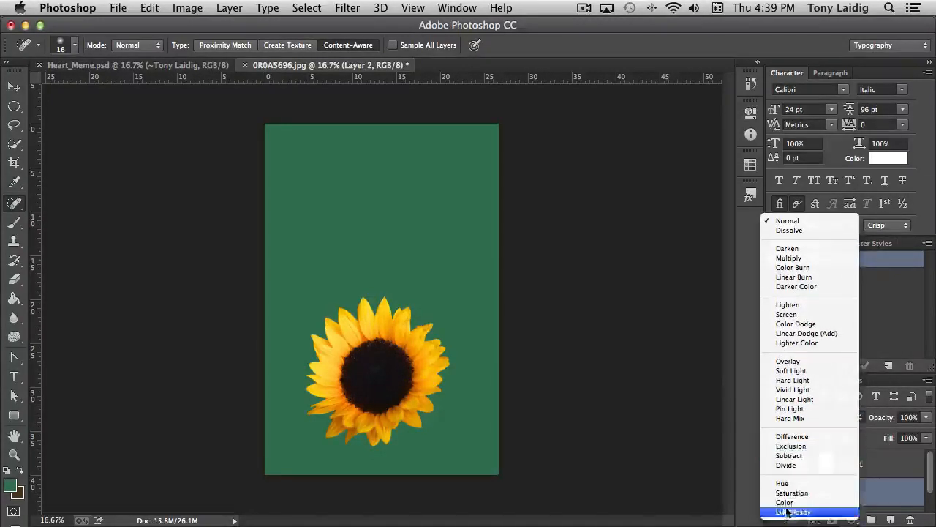
left_click(785, 503)
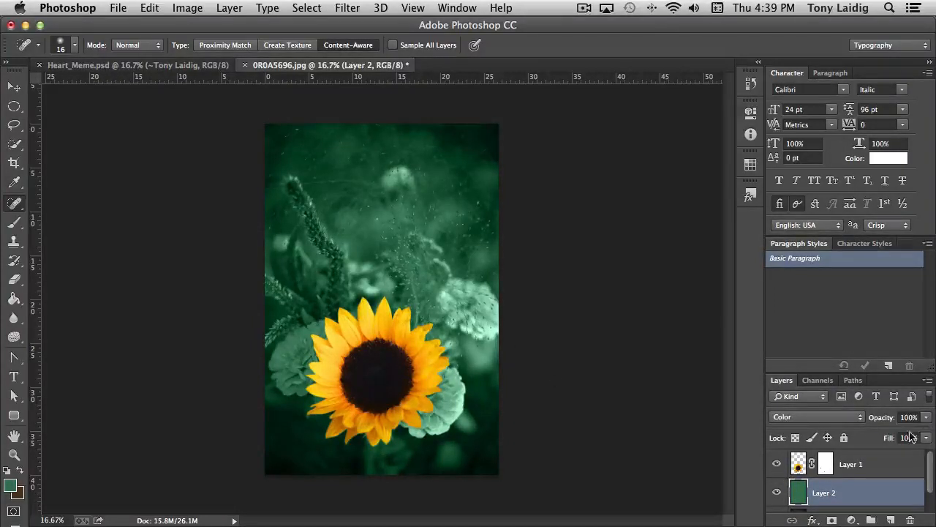
left_click(927, 418)
left_click_drag(927, 436, 867, 439)
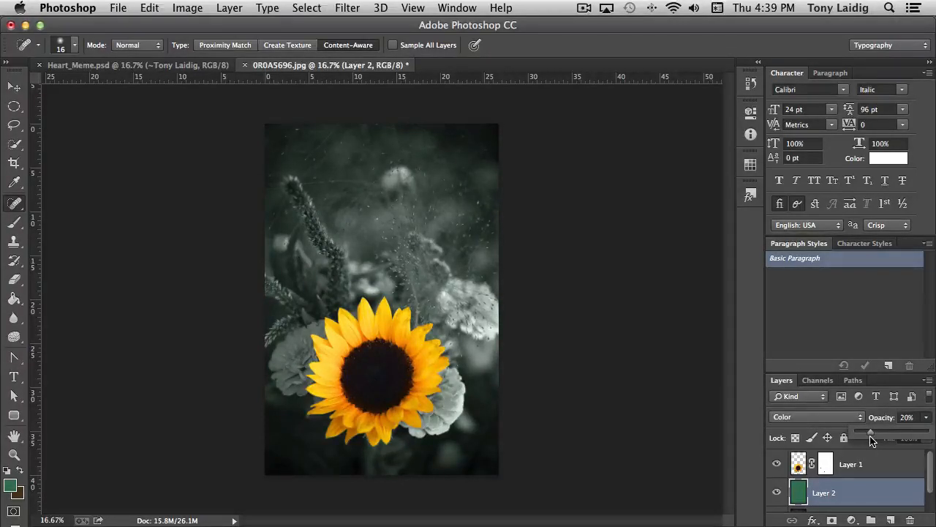
left_click(853, 499)
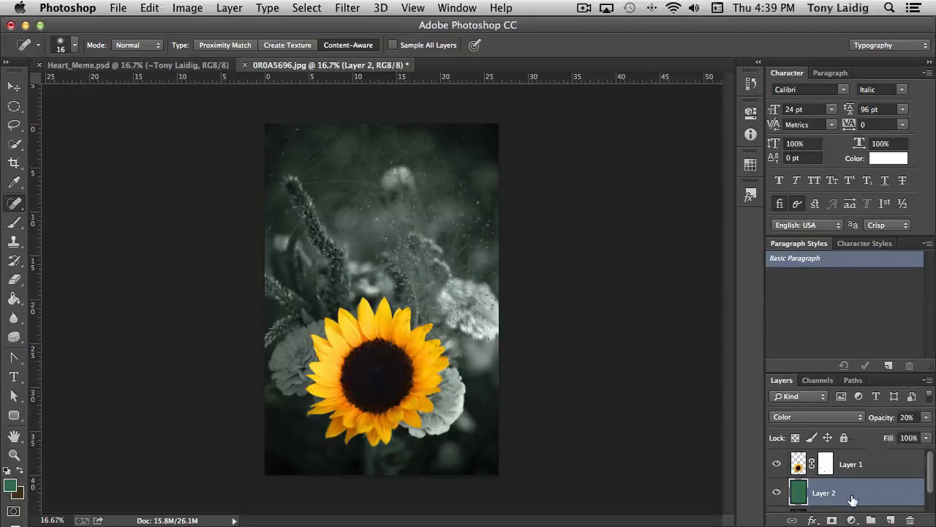